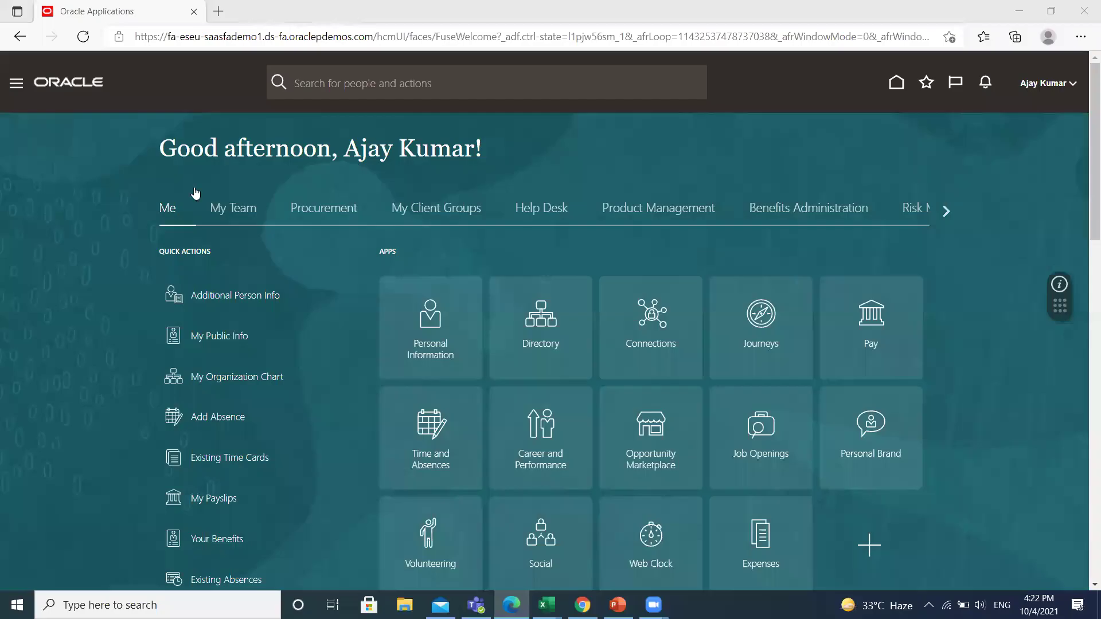
left_click(434, 209)
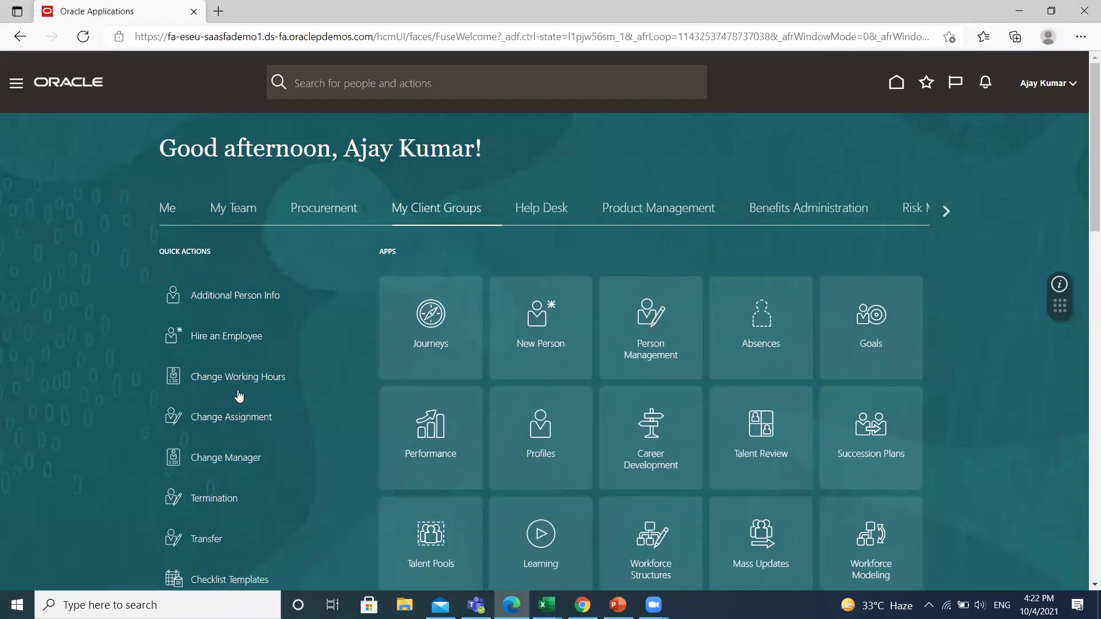
scroll(289, 384, "down", 3)
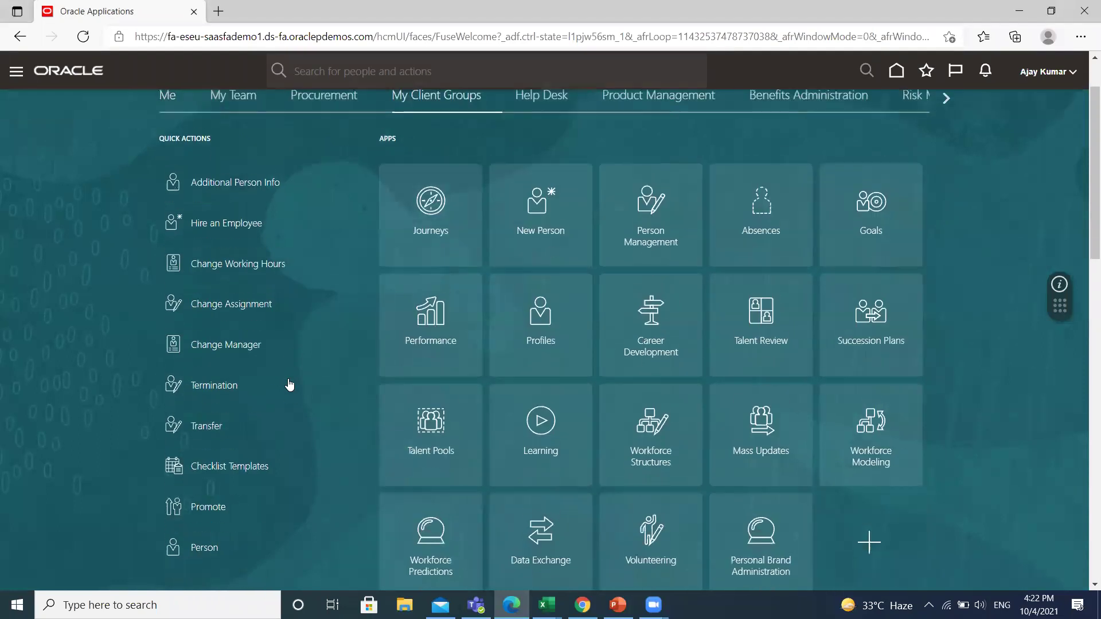
scroll(290, 397, "down", 2)
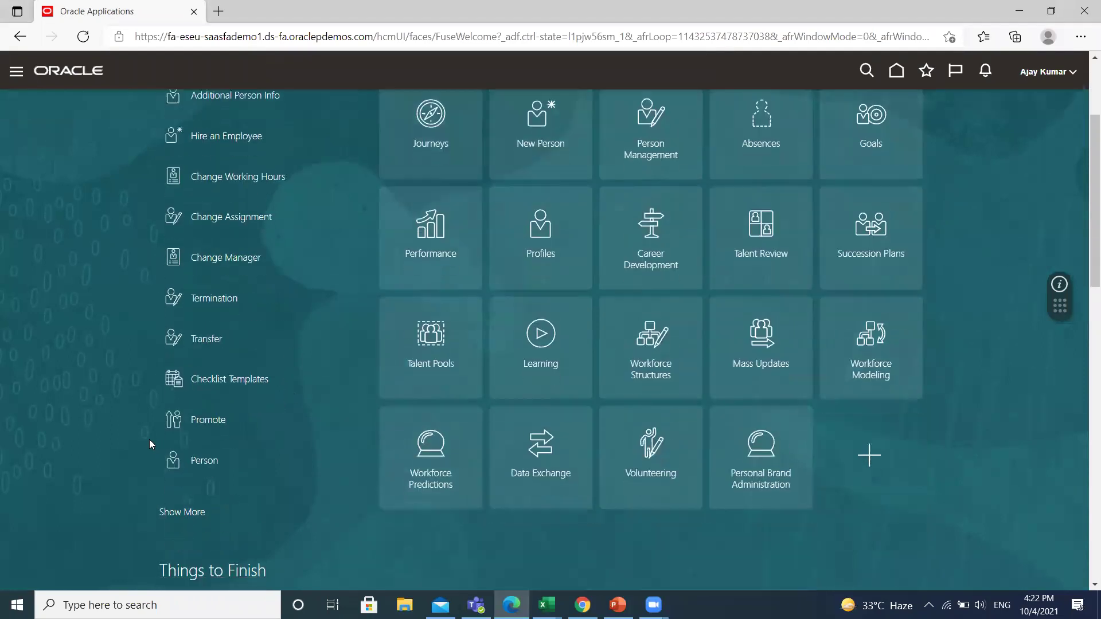
left_click(206, 339)
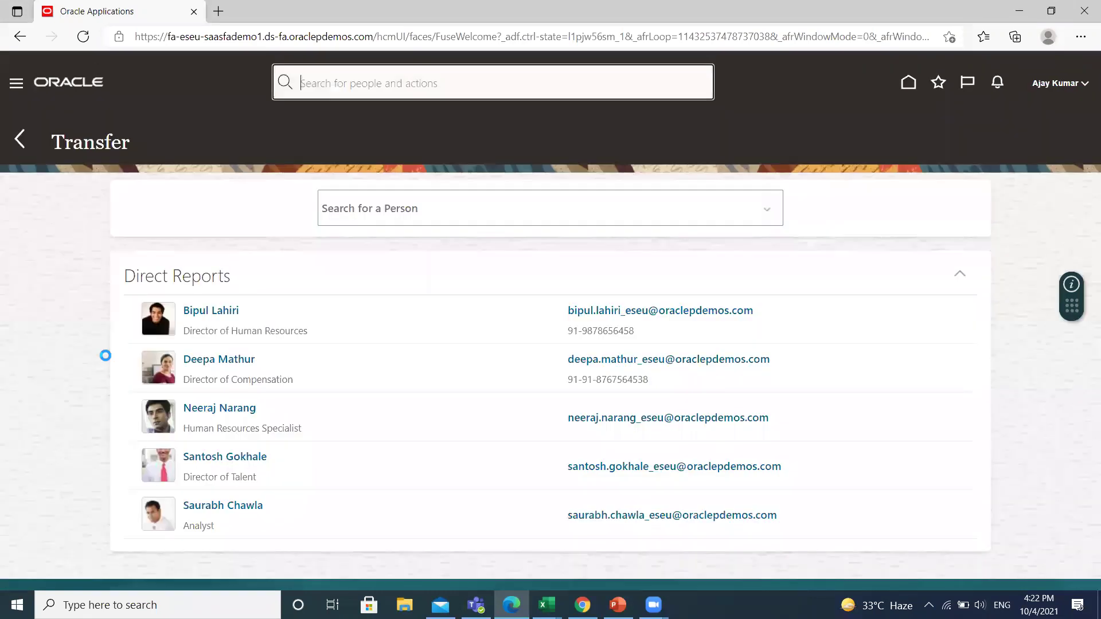
left_click(373, 209)
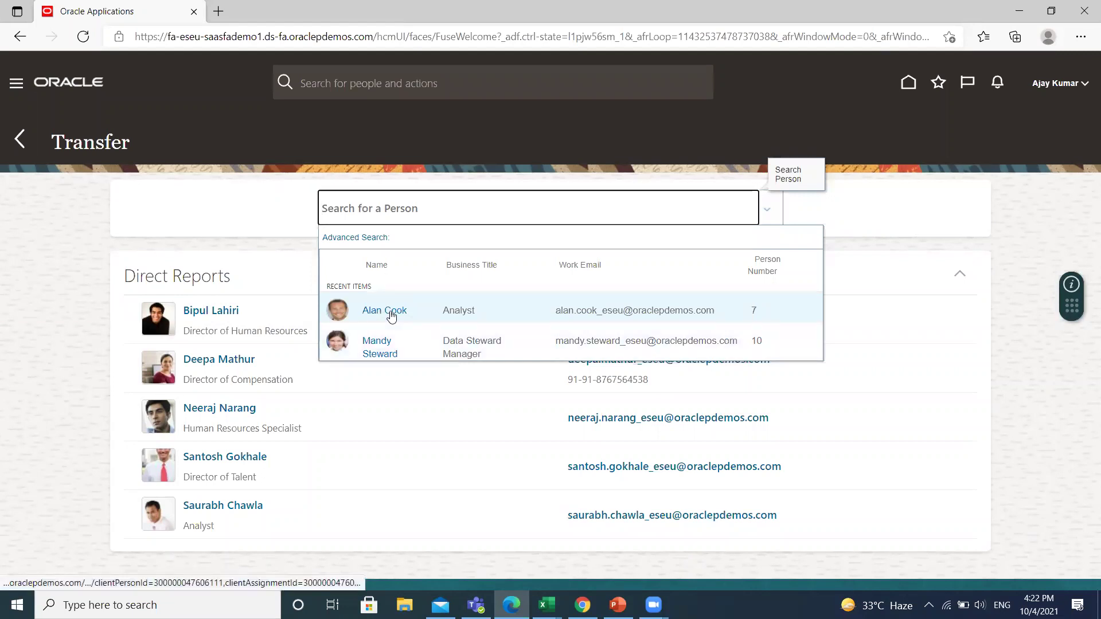
left_click(384, 311)
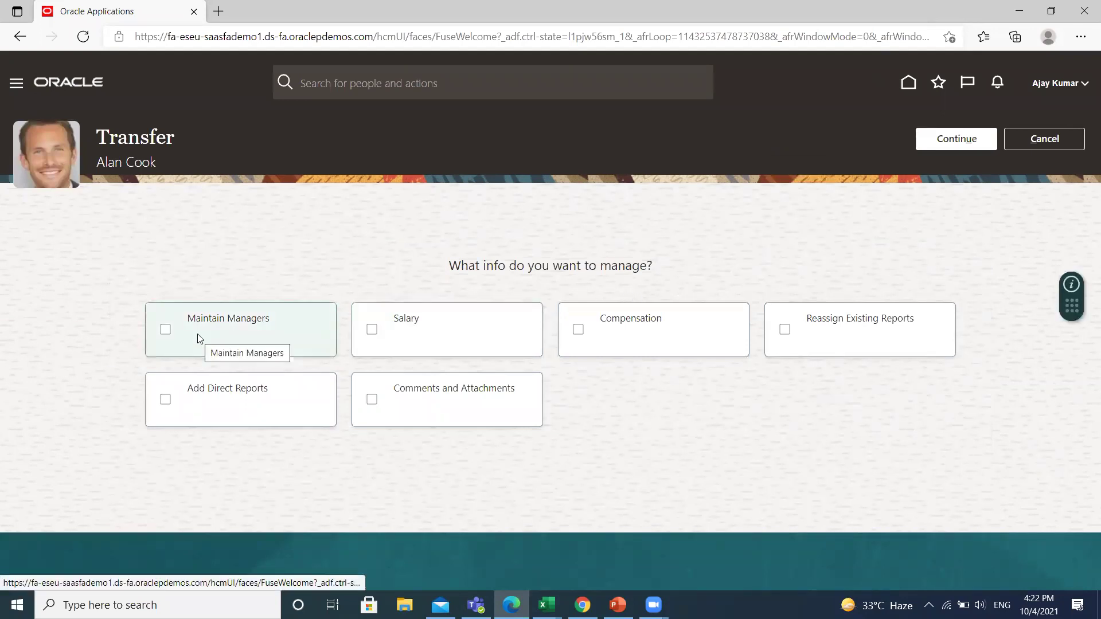
- Choose Maintain Managers, Salary and Compensation as the transfer's information areas and continue
left_click(198, 335)
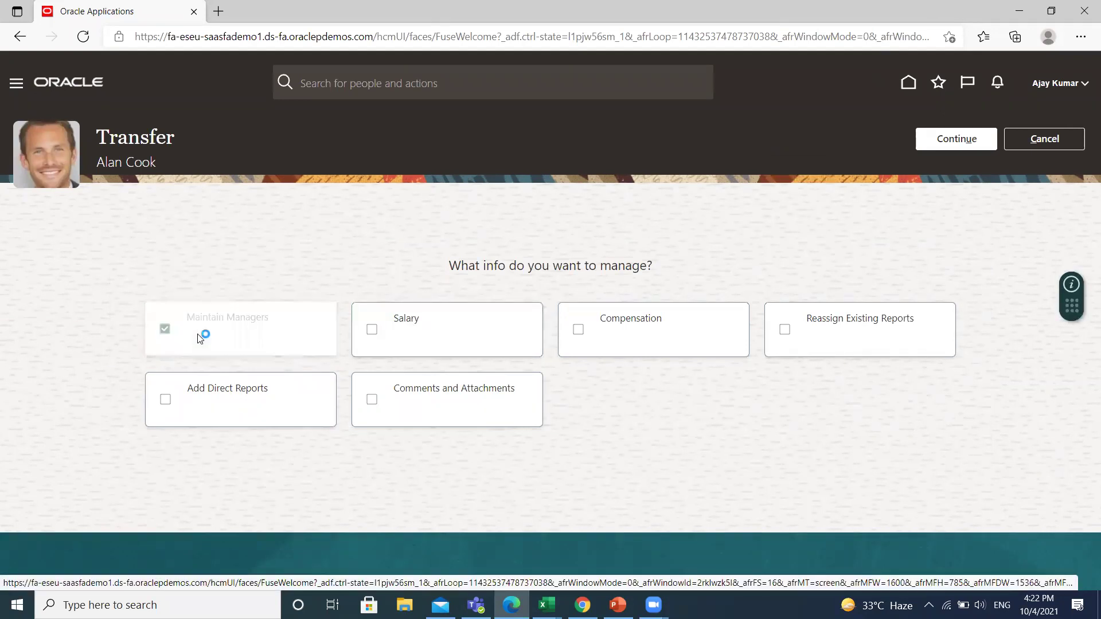
left_click(442, 351)
left_click(650, 334)
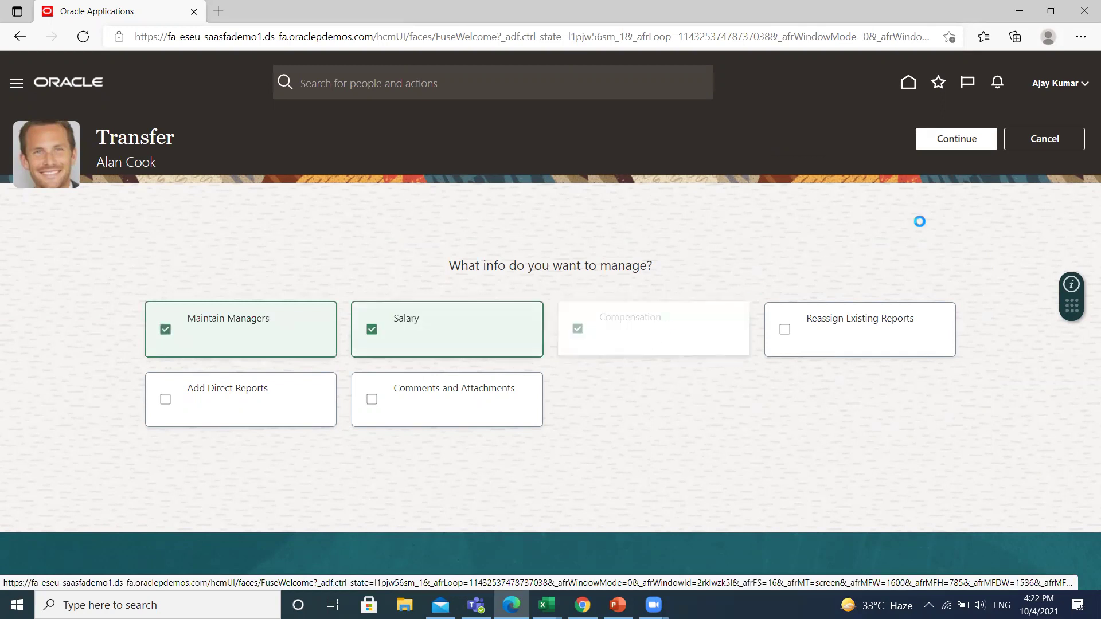
left_click(946, 142)
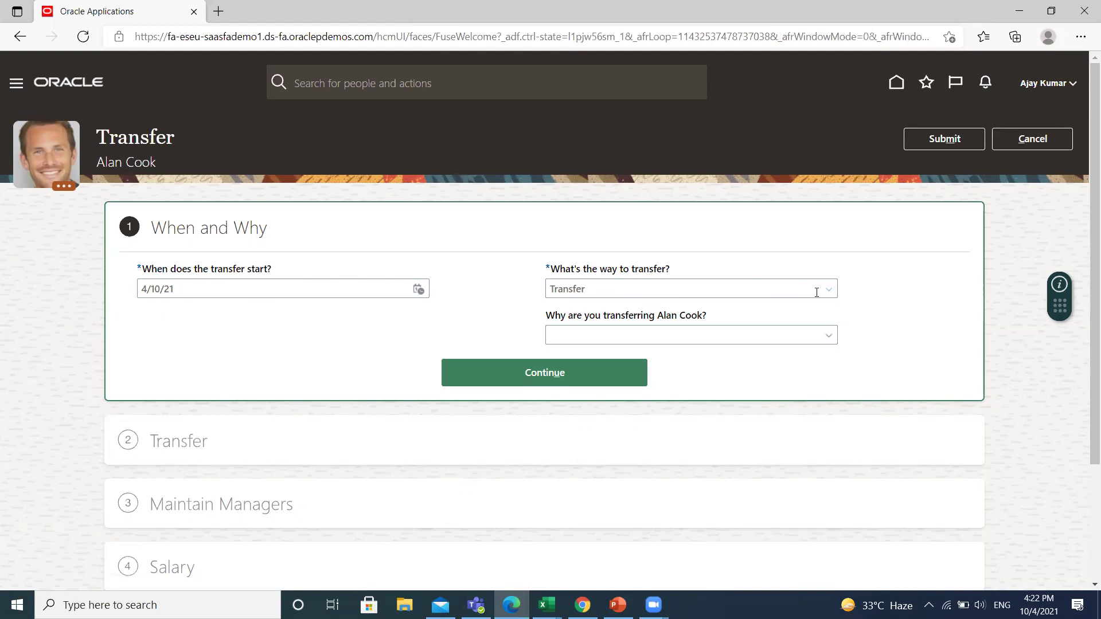
- Set the transfer reason to Worker Request and continue to the Transfer step
left_click(826, 339)
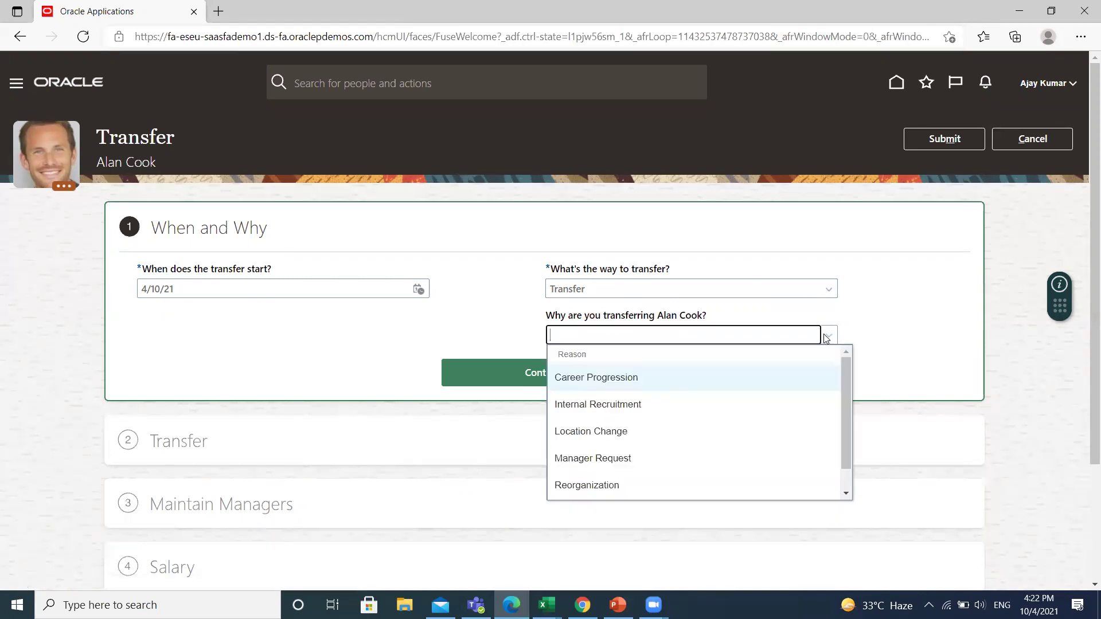
scroll(592, 414, "down", 1)
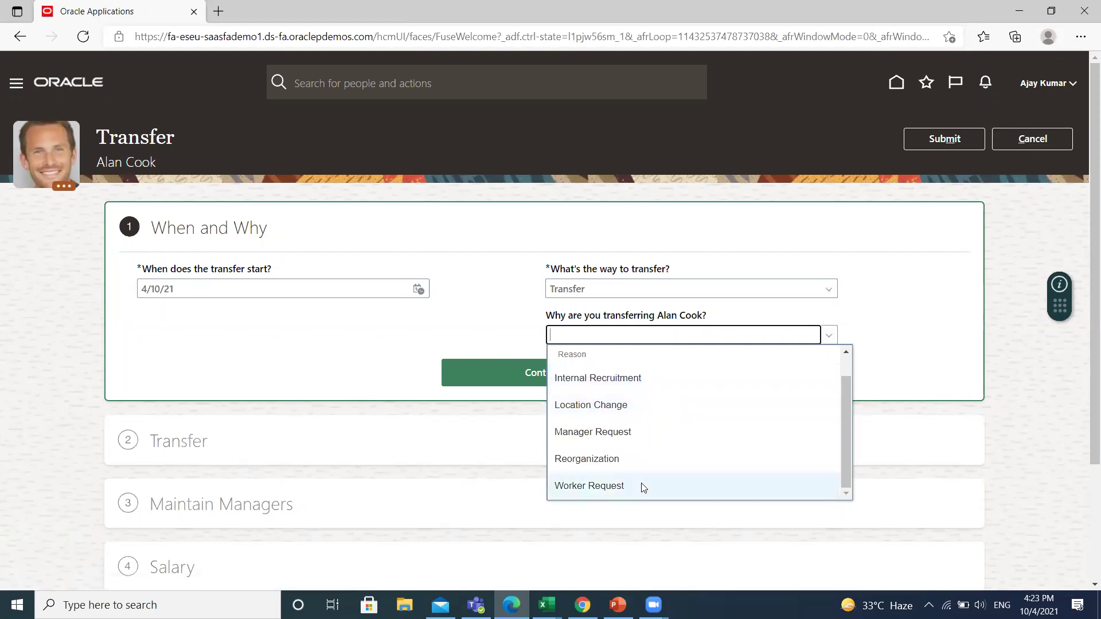
left_click(590, 485)
left_click(493, 378)
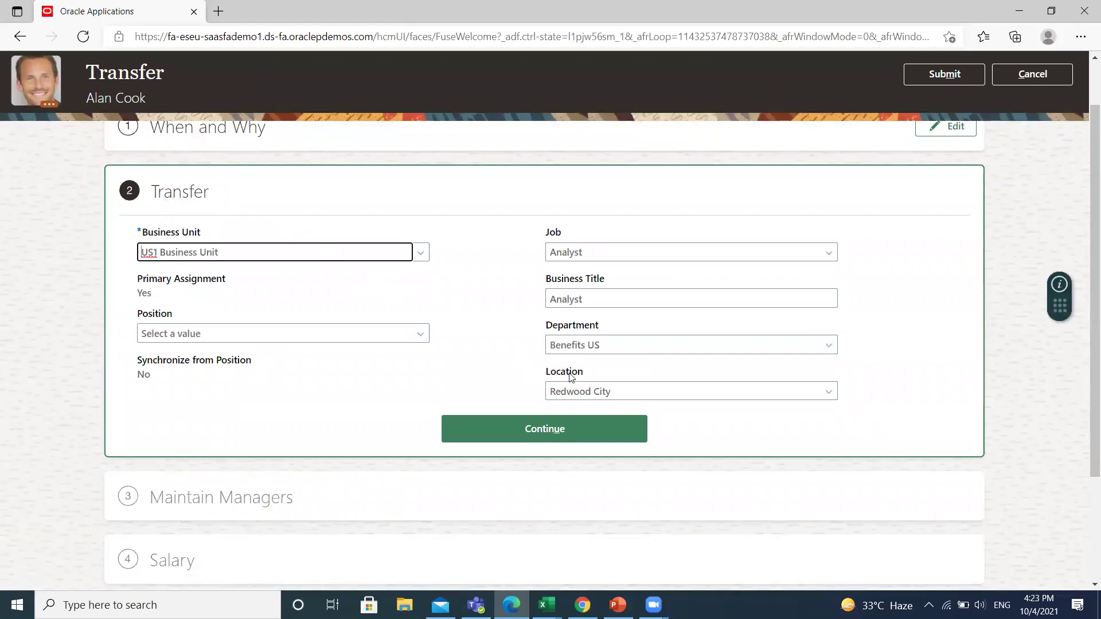
left_click(819, 390)
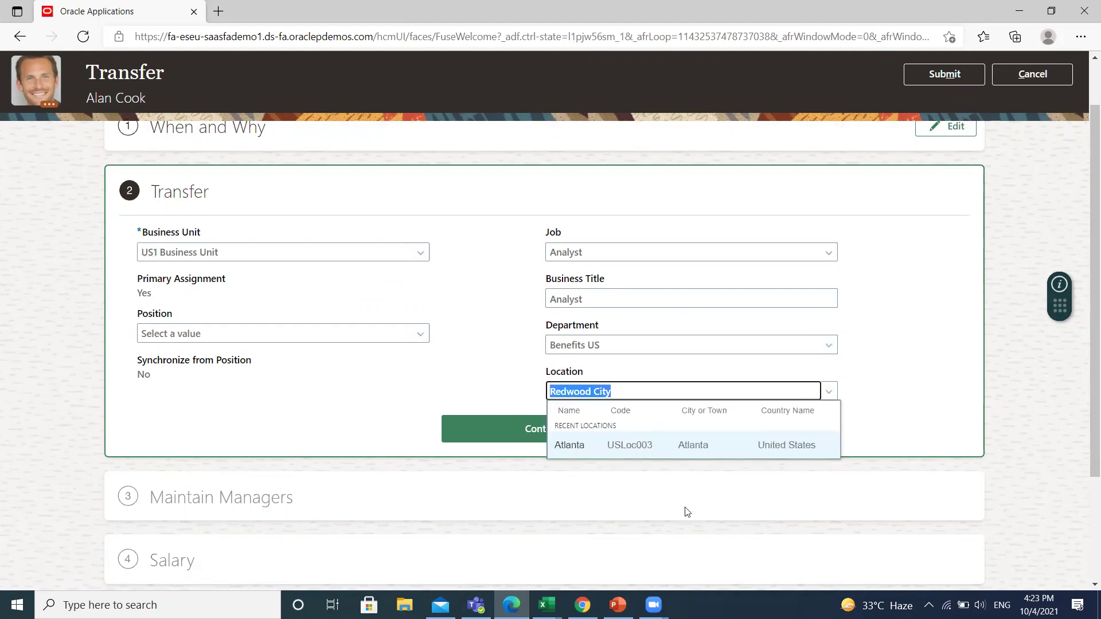
left_click(567, 447)
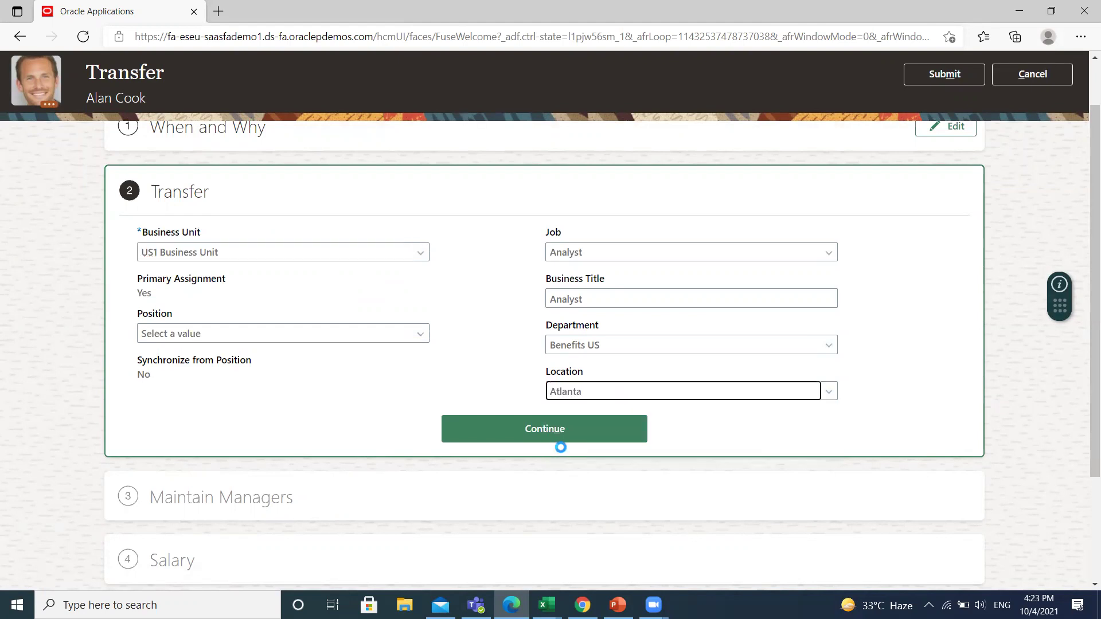
left_click(565, 429)
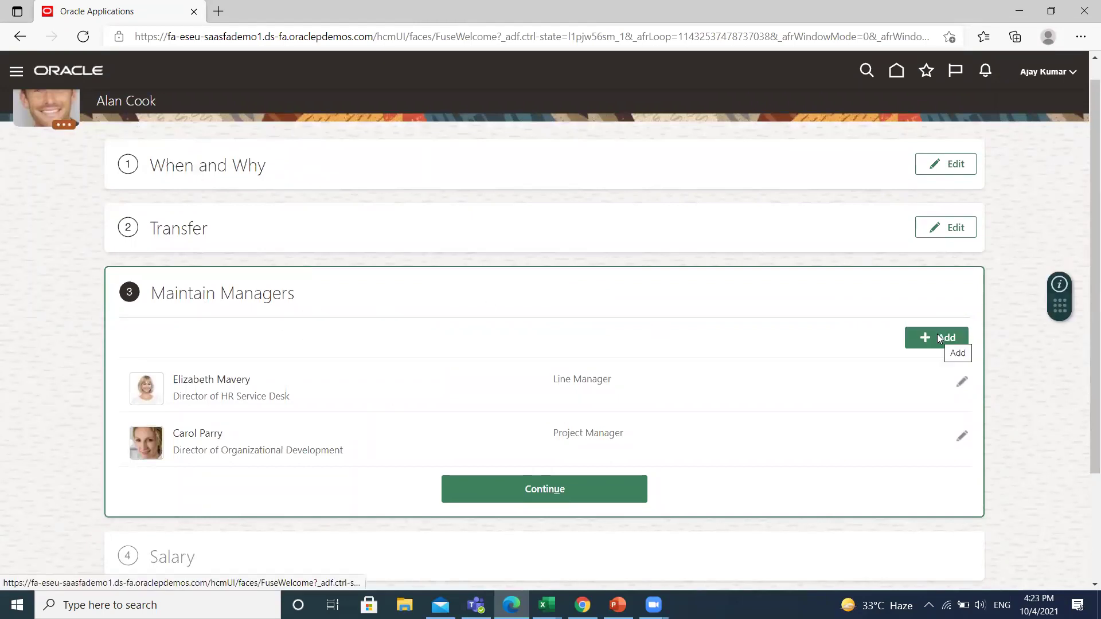
left_click(600, 487)
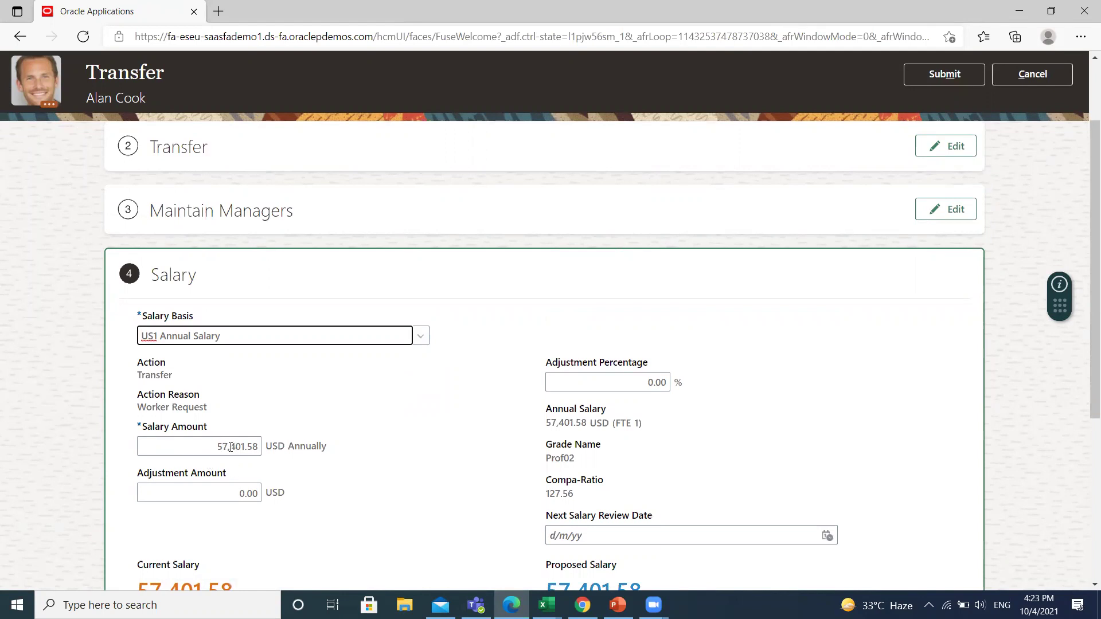
- Raise the salary by 2,000 USD to 59,401.58 USD and continue to Compensation
left_click(231, 447)
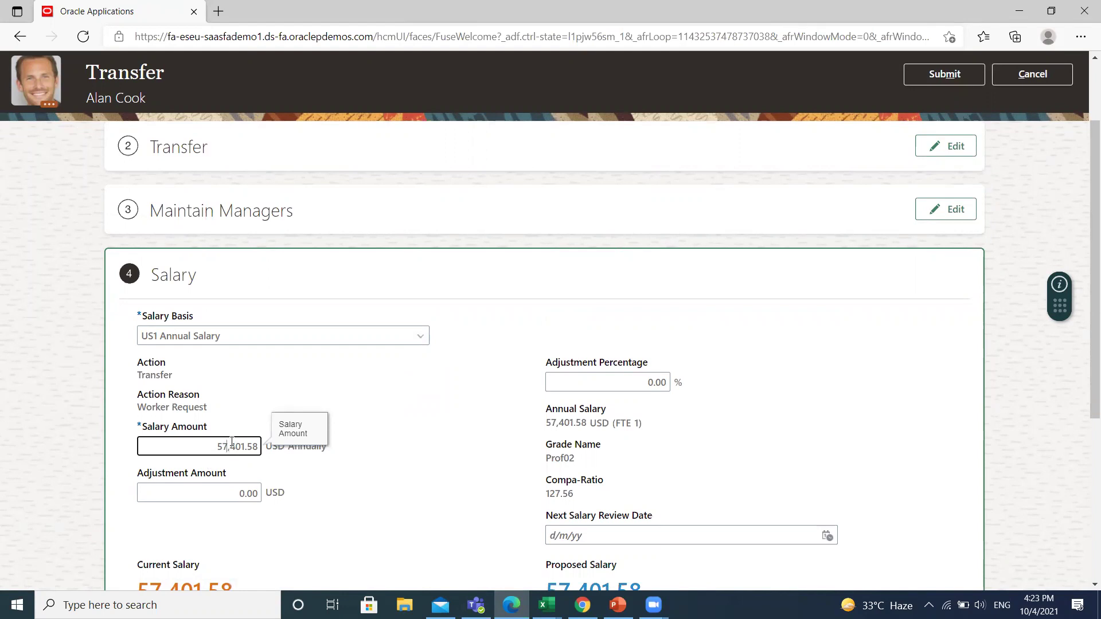
key("BackSpace")
type("9")
left_click(339, 480)
scroll(353, 482, "down", 3)
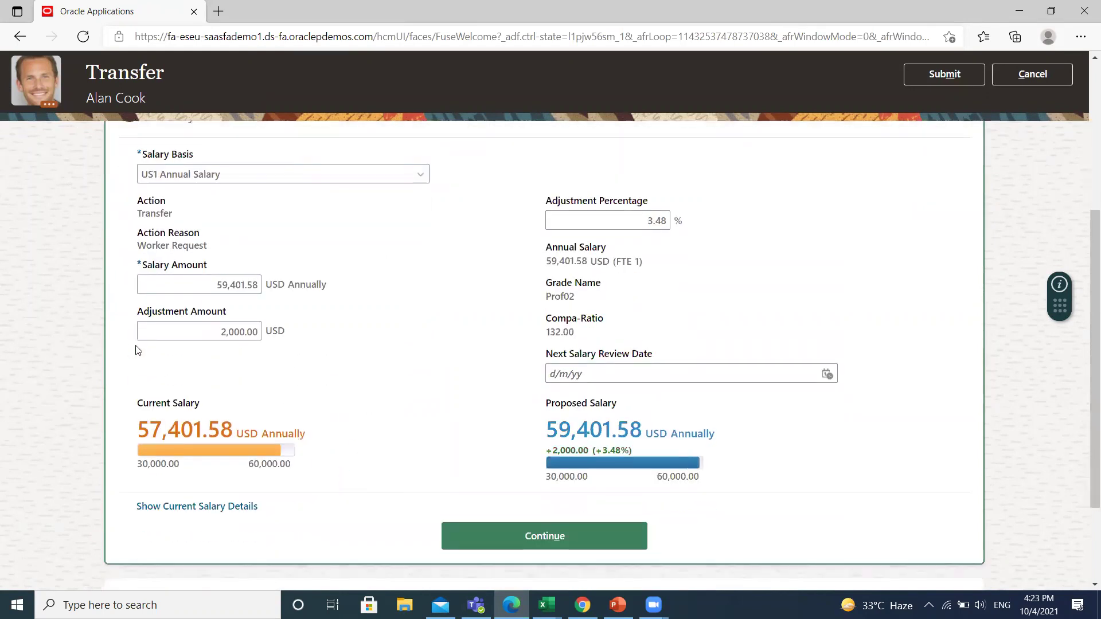
scroll(329, 325, "up", 1)
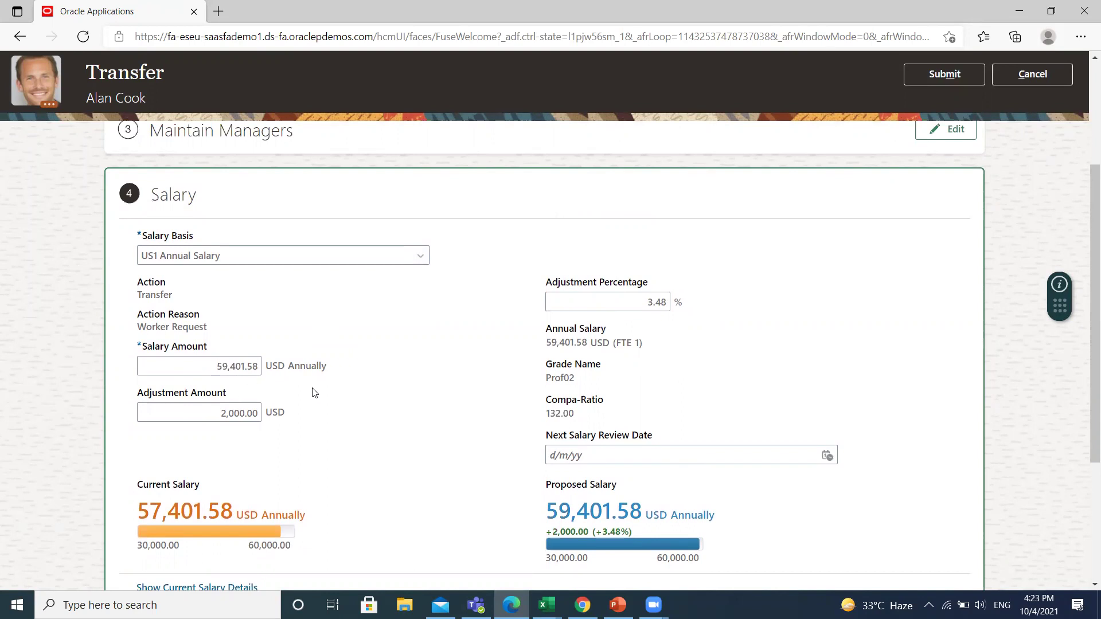
scroll(318, 400, "down", 1)
scroll(327, 400, "down", 1)
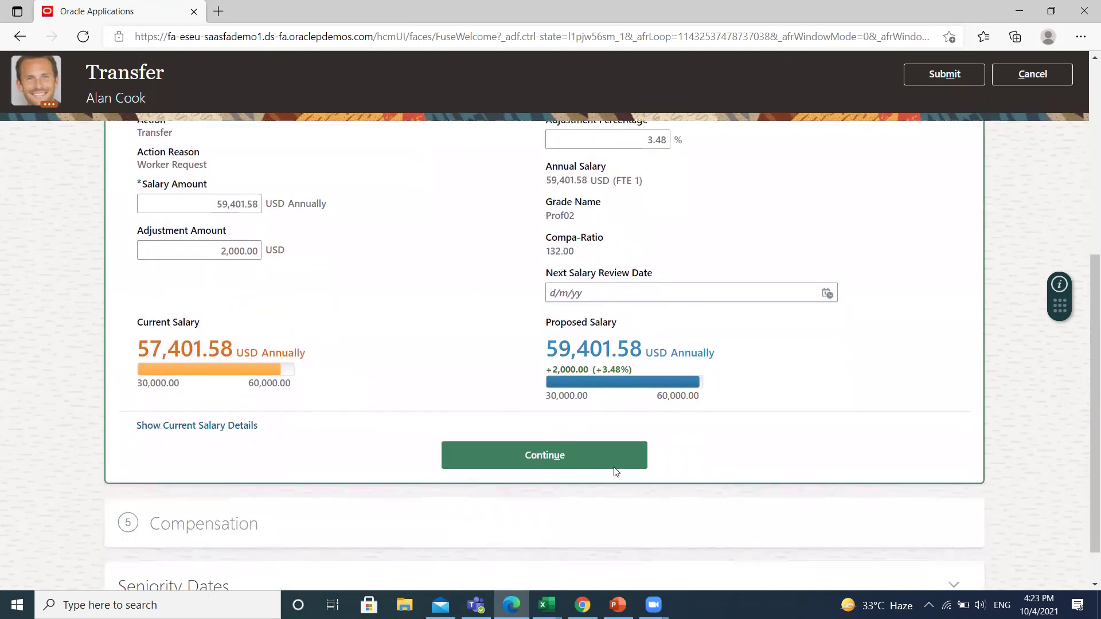
left_click(564, 454)
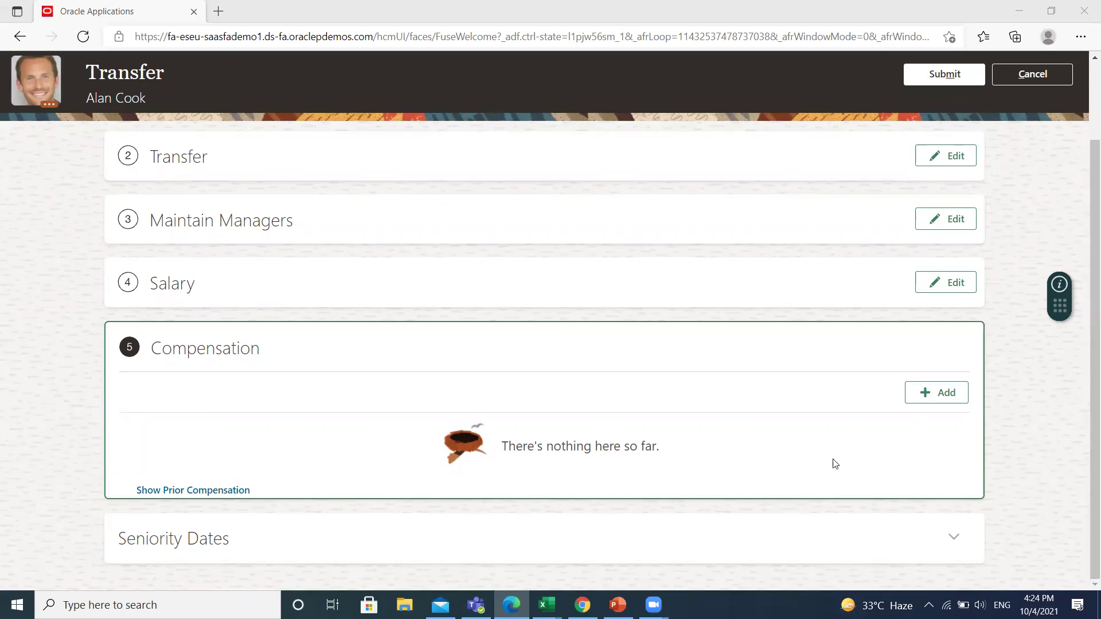
- Add a compensation entry with the Awards plan and show its Quality and Safety award ranges
left_click(936, 395)
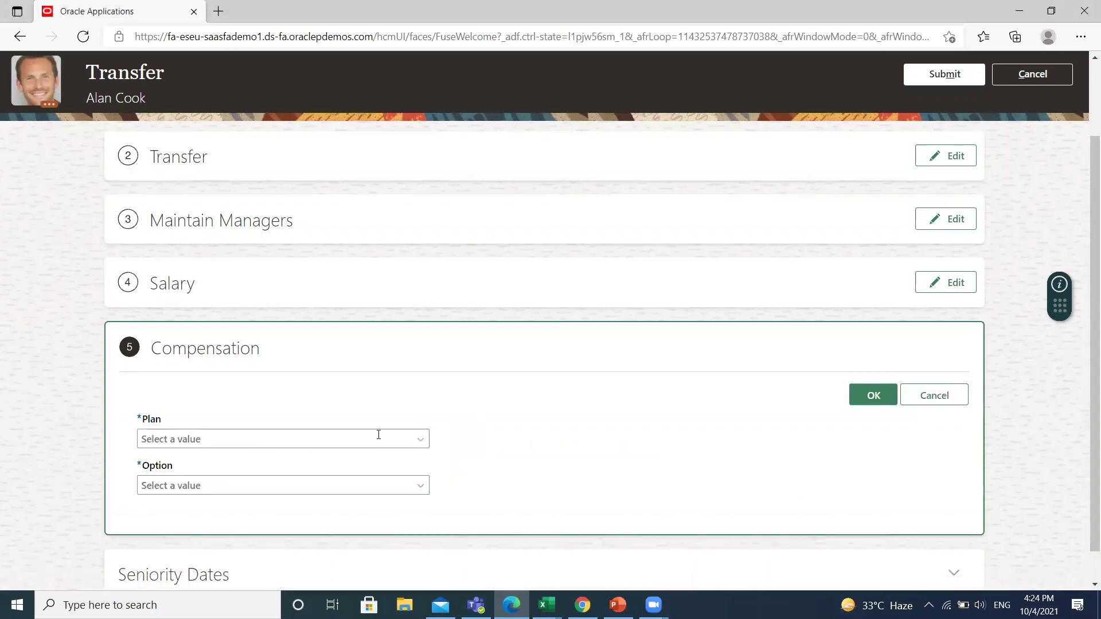
left_click(417, 441)
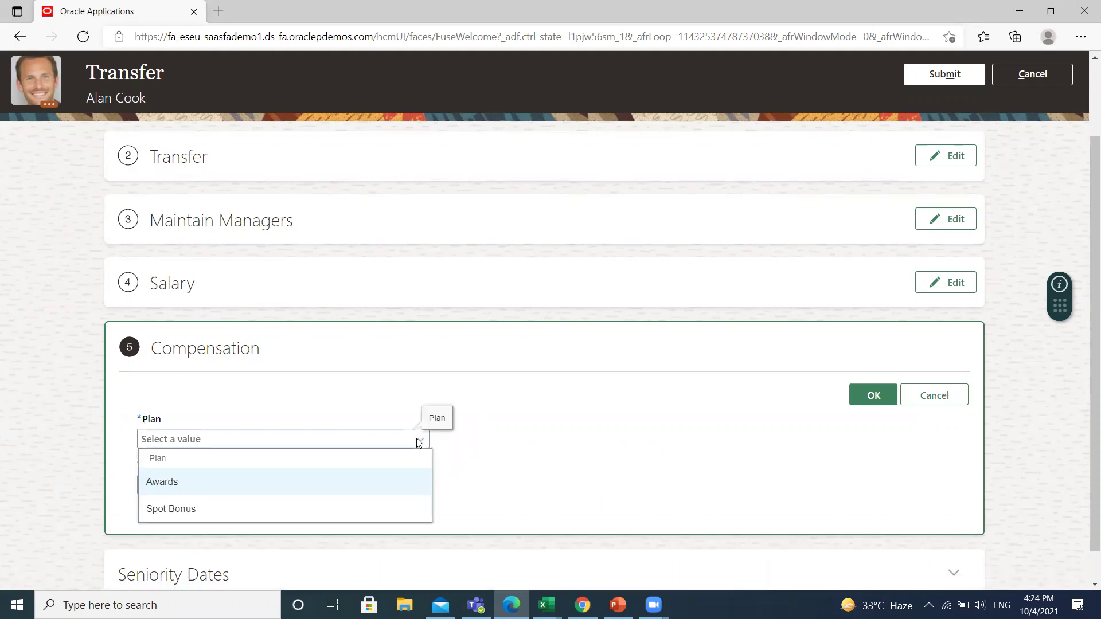
left_click(549, 444)
left_click(405, 440)
left_click(223, 481)
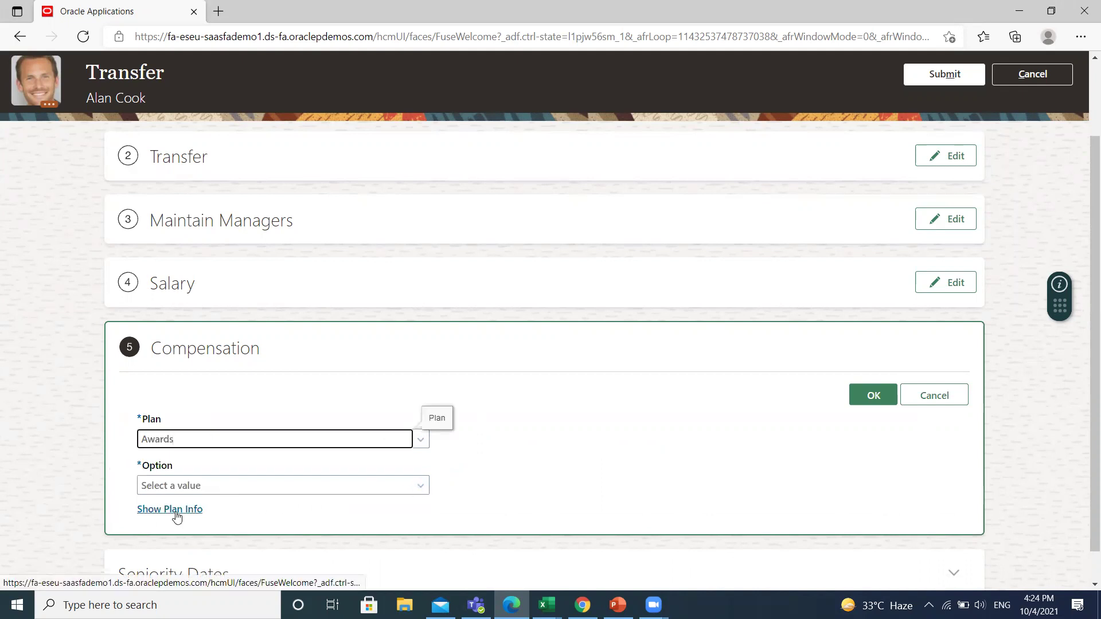
left_click(177, 513)
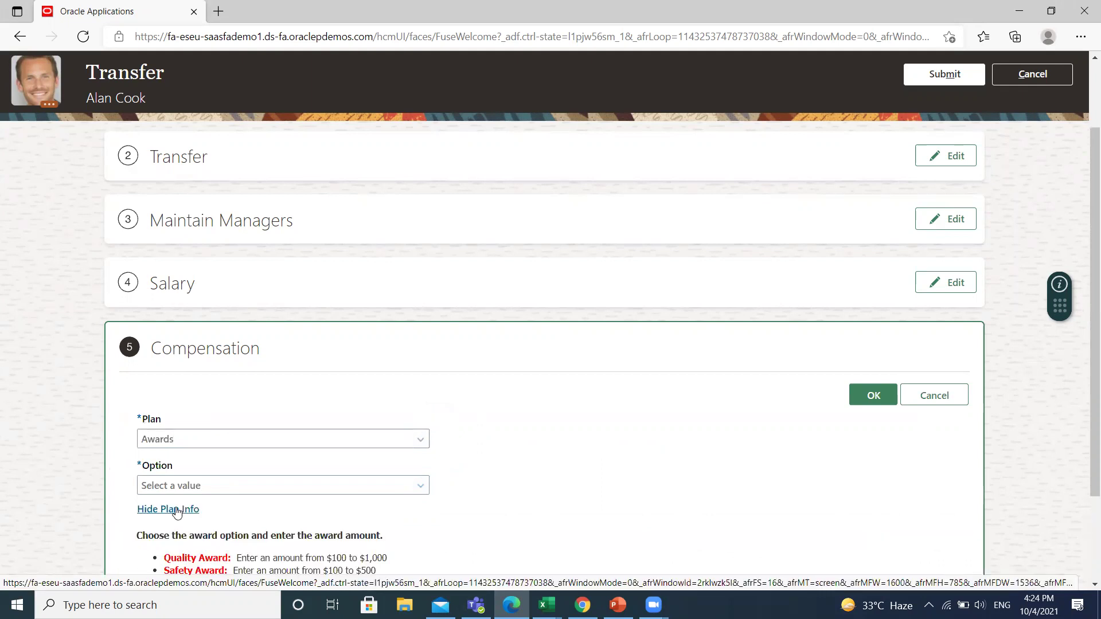
scroll(259, 482, "down", 2)
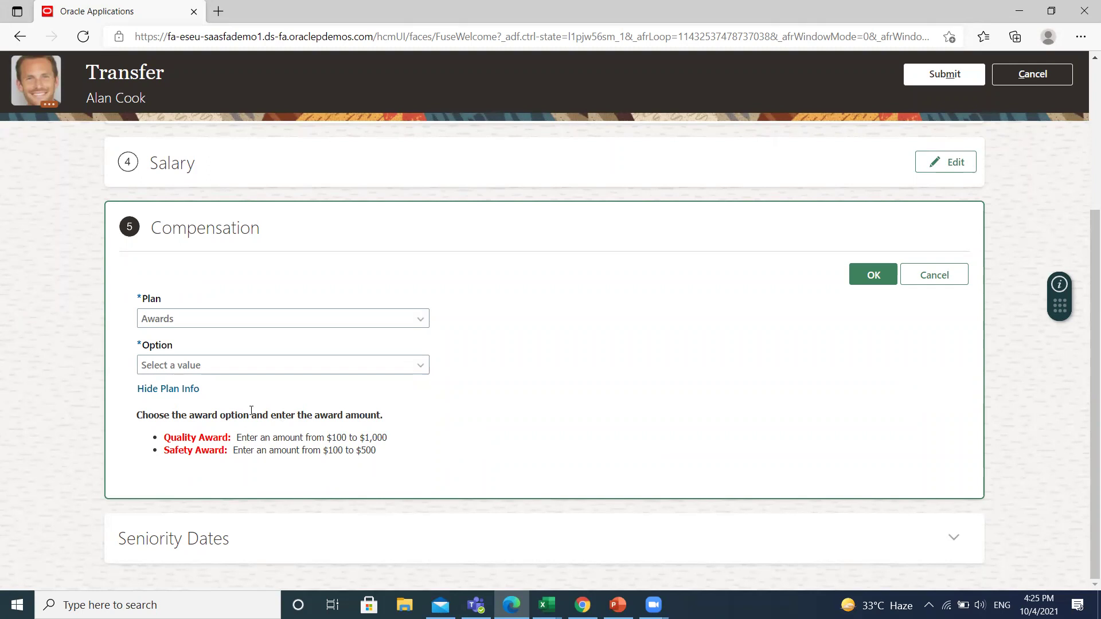
- Add a one-time Quality Award of 800.00 USD starting 4/10/21
left_click(160, 365)
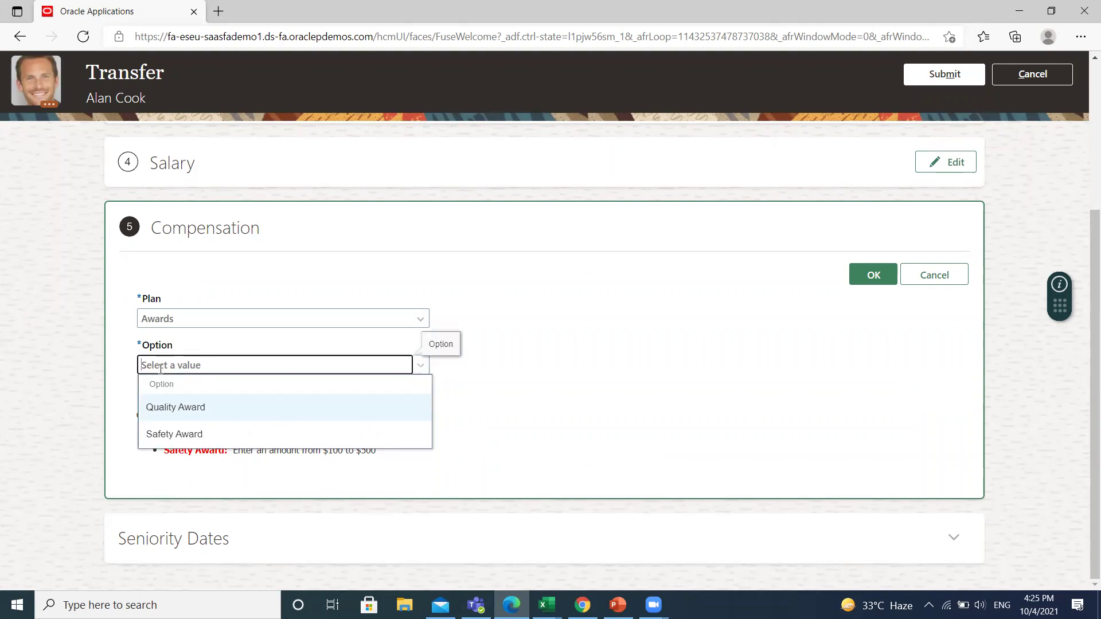
type("800")
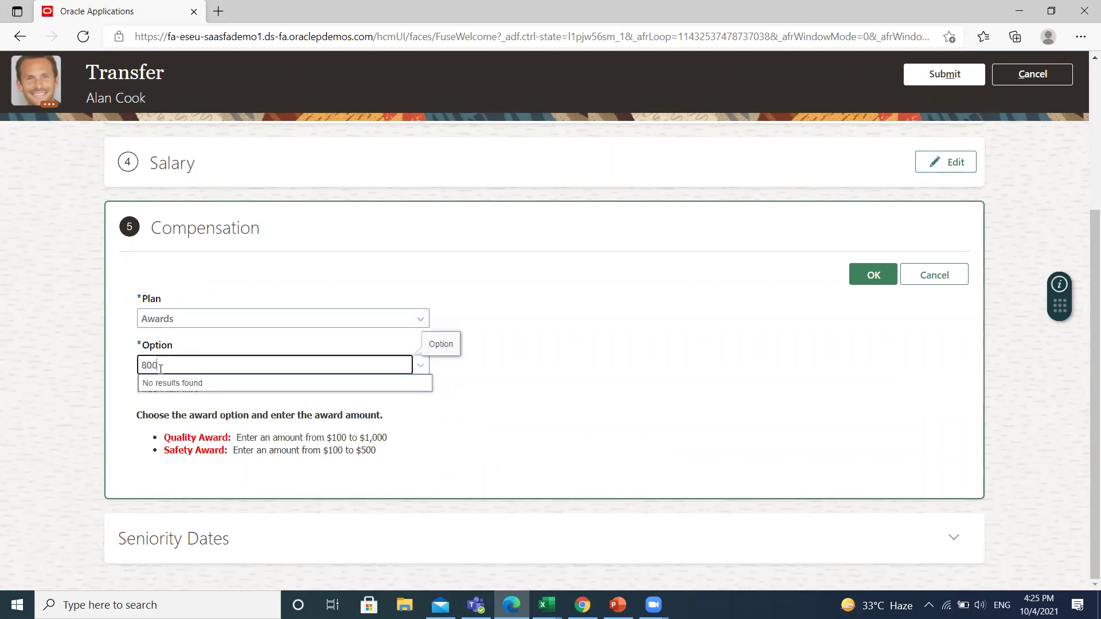
left_click(546, 400)
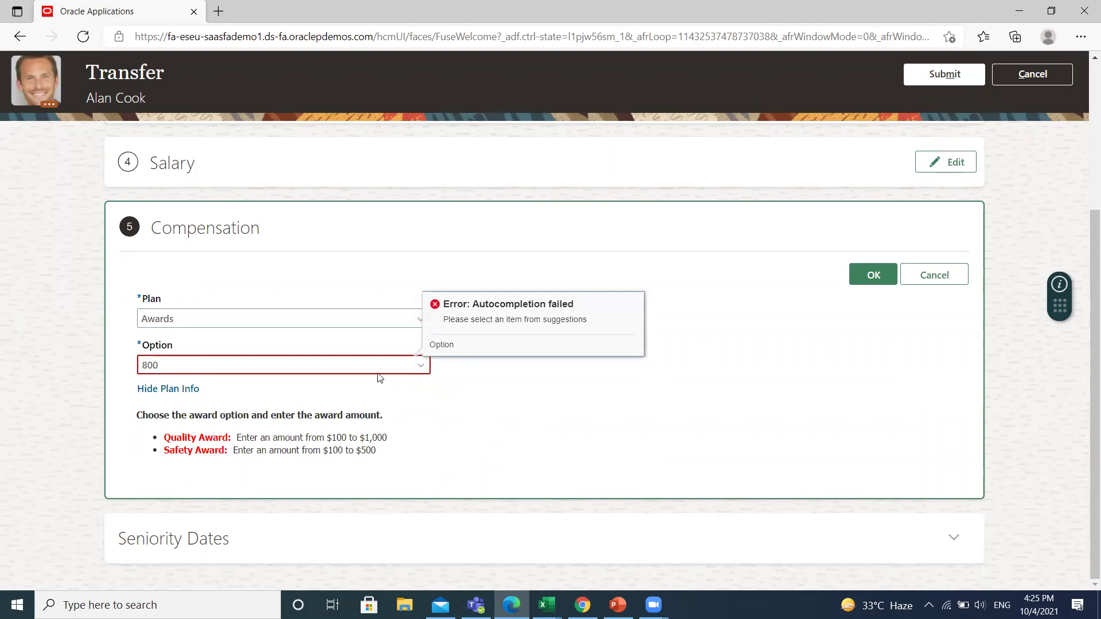
left_click(422, 366)
left_click(201, 406)
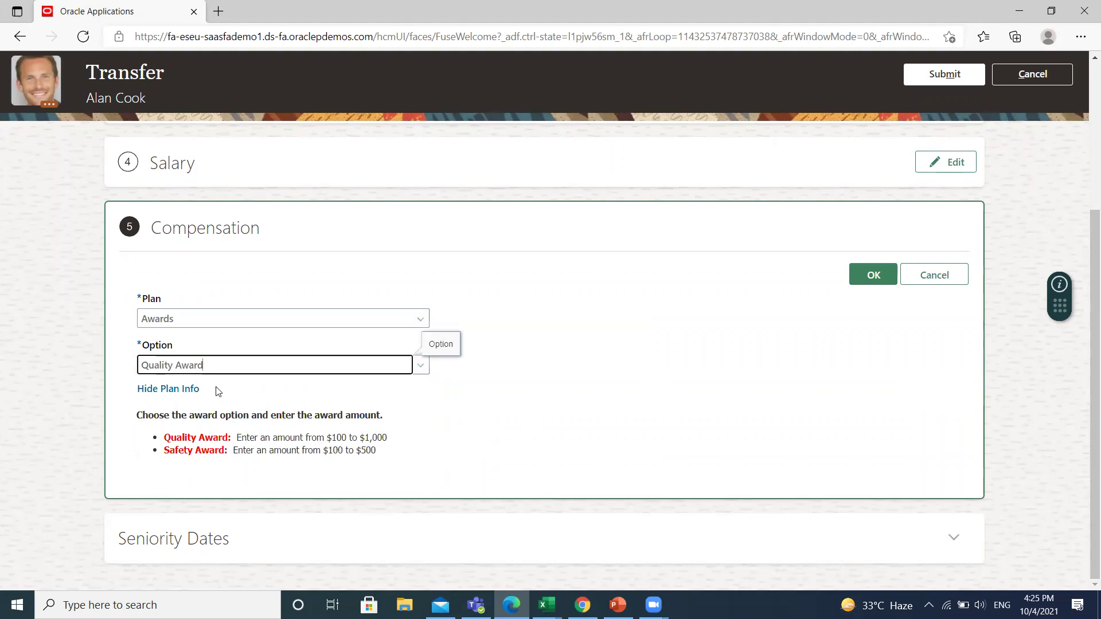
left_click(601, 415)
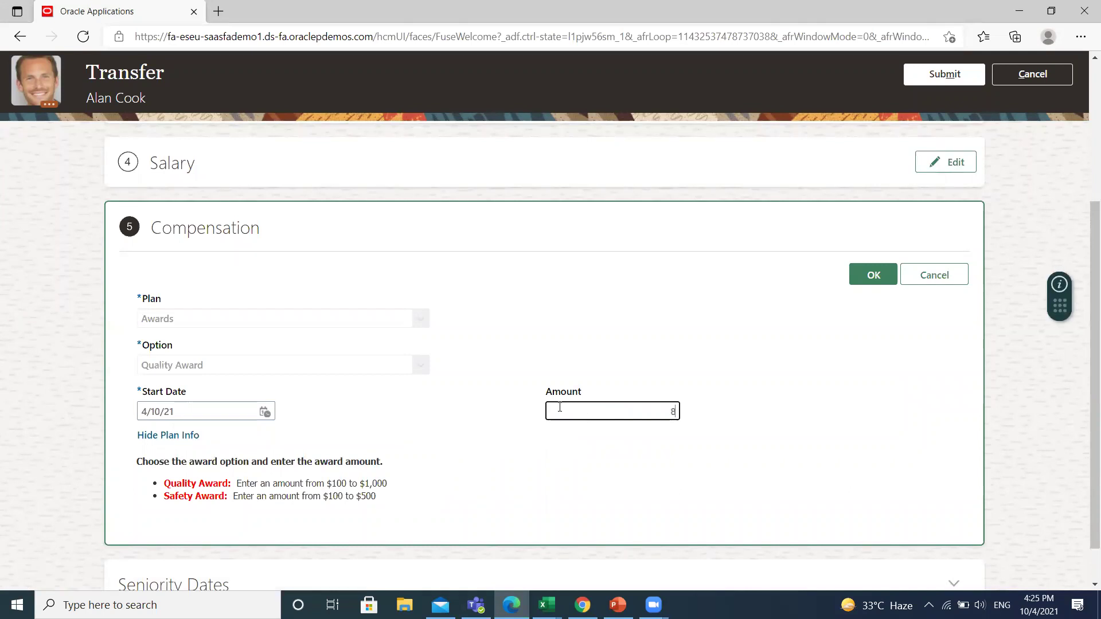
type("800")
left_click(648, 492)
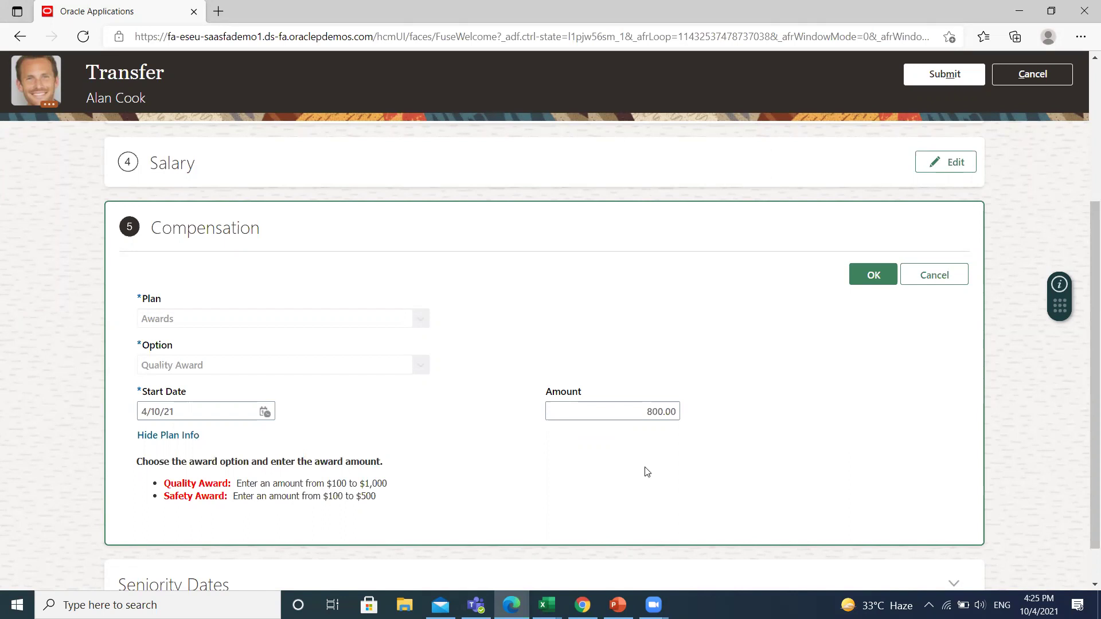
left_click(873, 274)
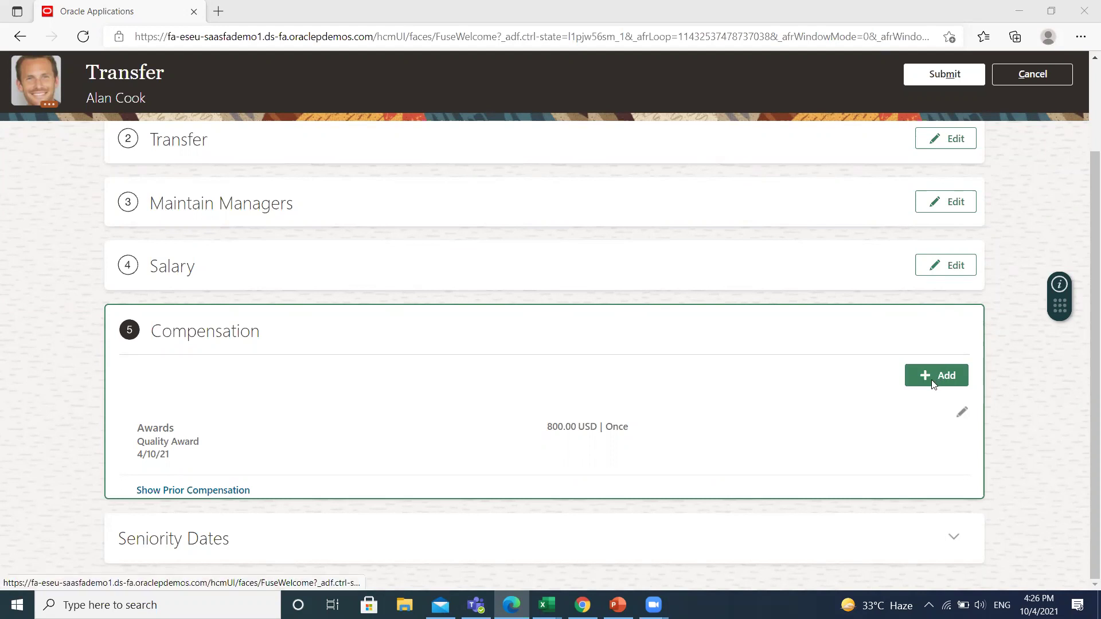
scroll(913, 345, "up", 5)
left_click(934, 141)
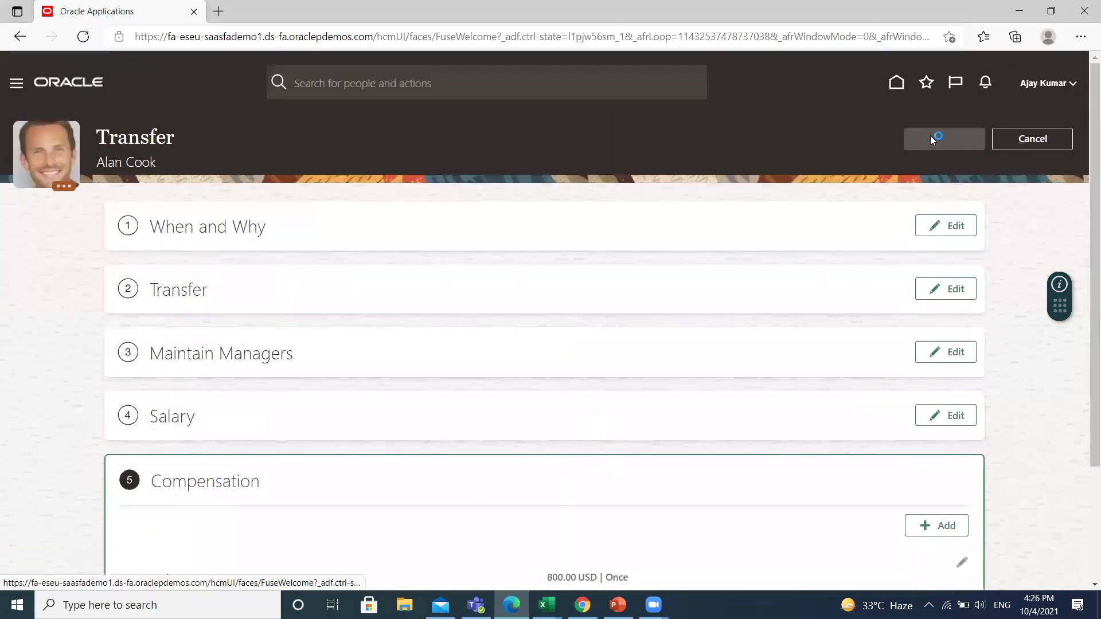